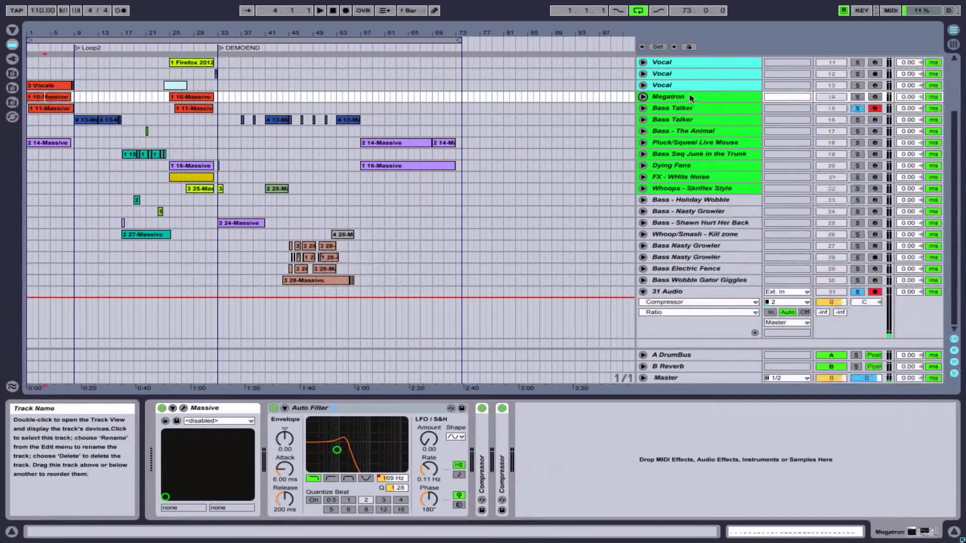
- Unfold the Megatron track to show its Auto Filter Frequency automation, and solo the track
click(684, 190)
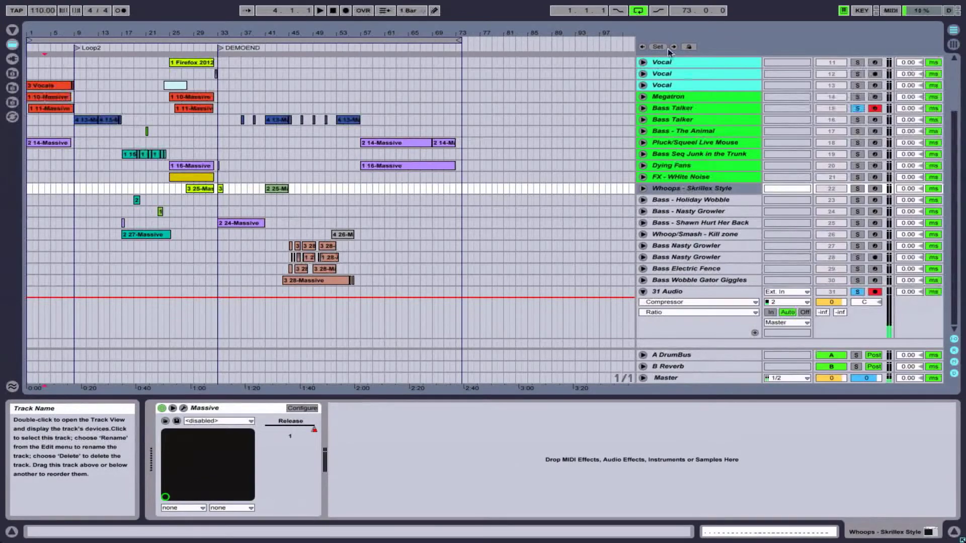
click(665, 98)
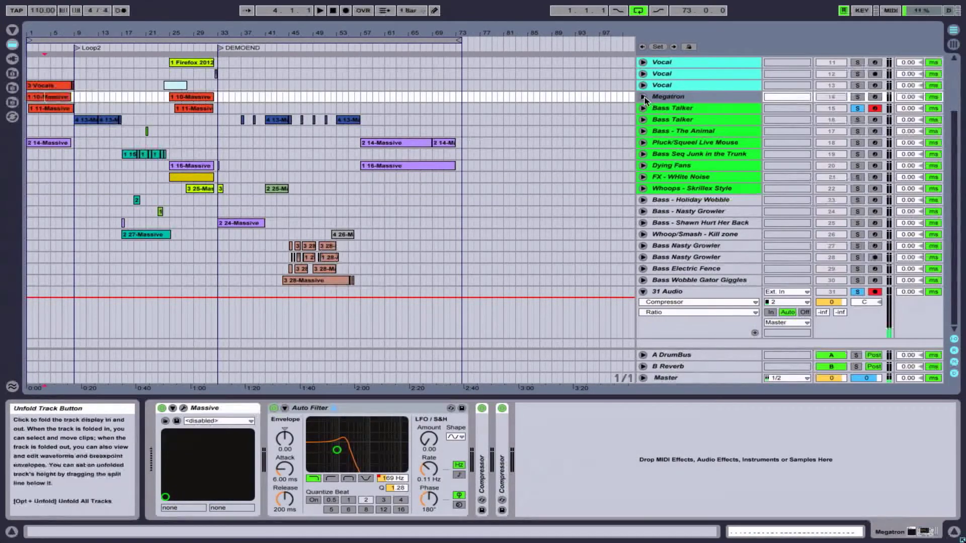
click(644, 96)
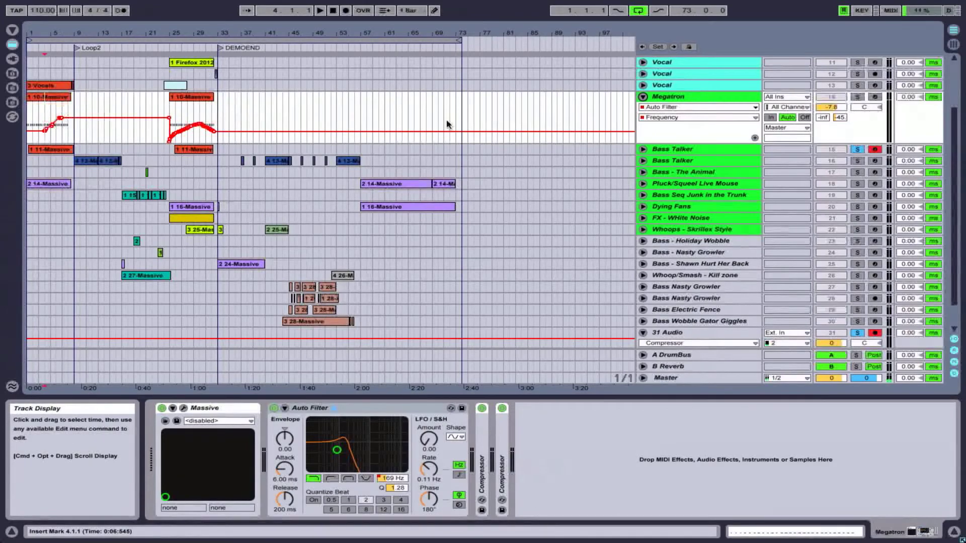
click(857, 97)
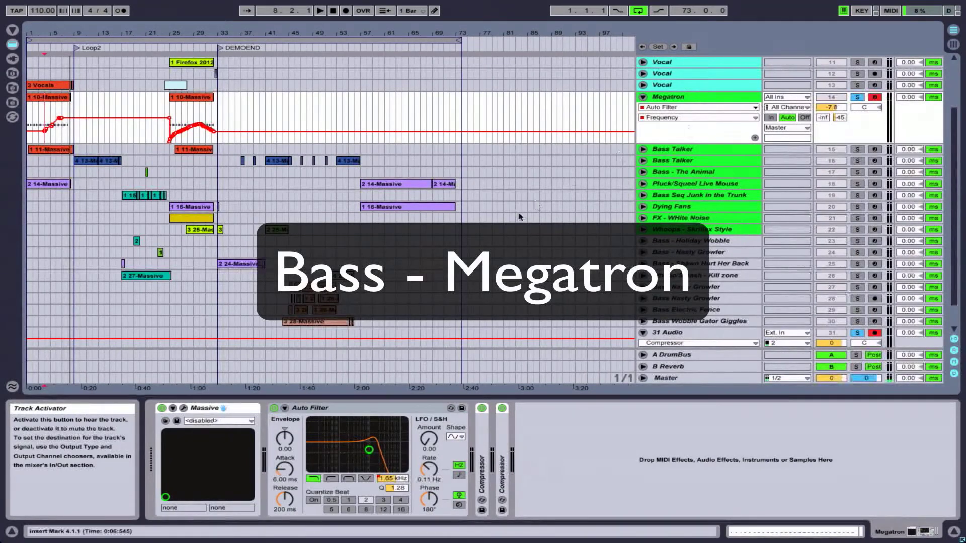
click(272, 408)
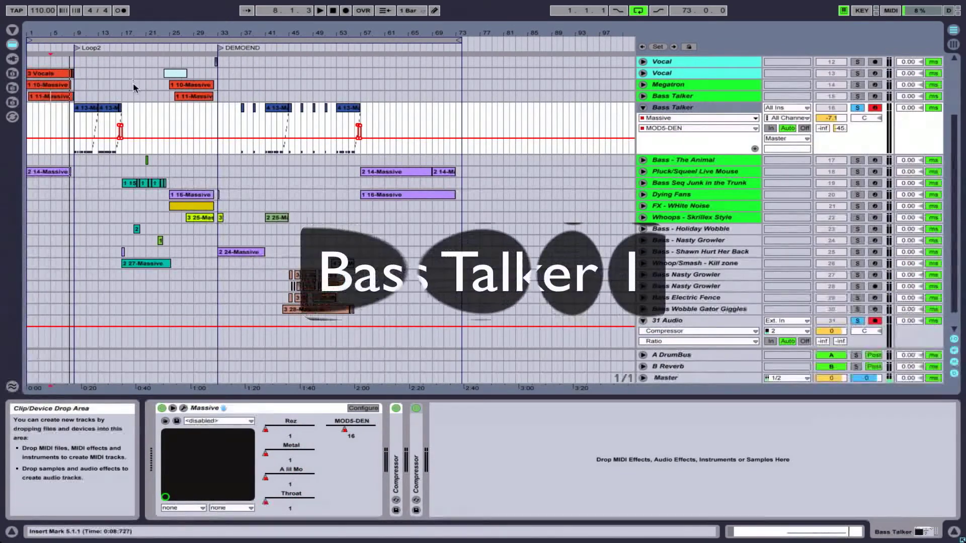
- Select the Bass Talker clip spanning bars 9 to 13, and fold the Bass Talker and 31 Audio tracks
click(87, 107)
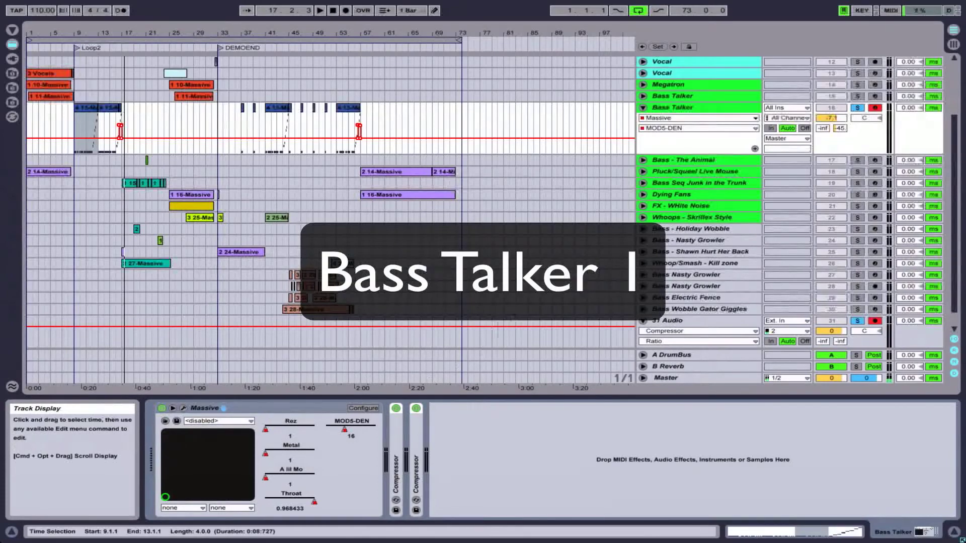
click(642, 107)
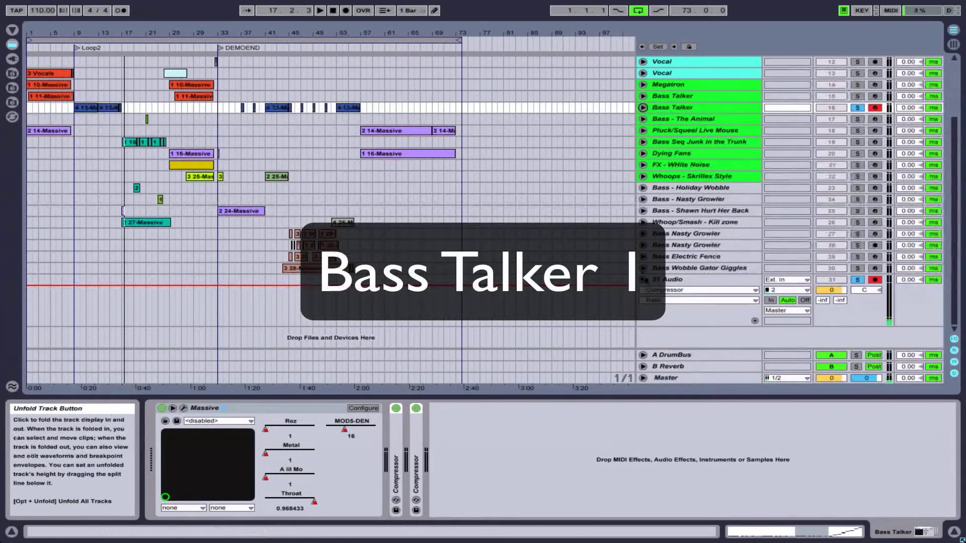
click(643, 279)
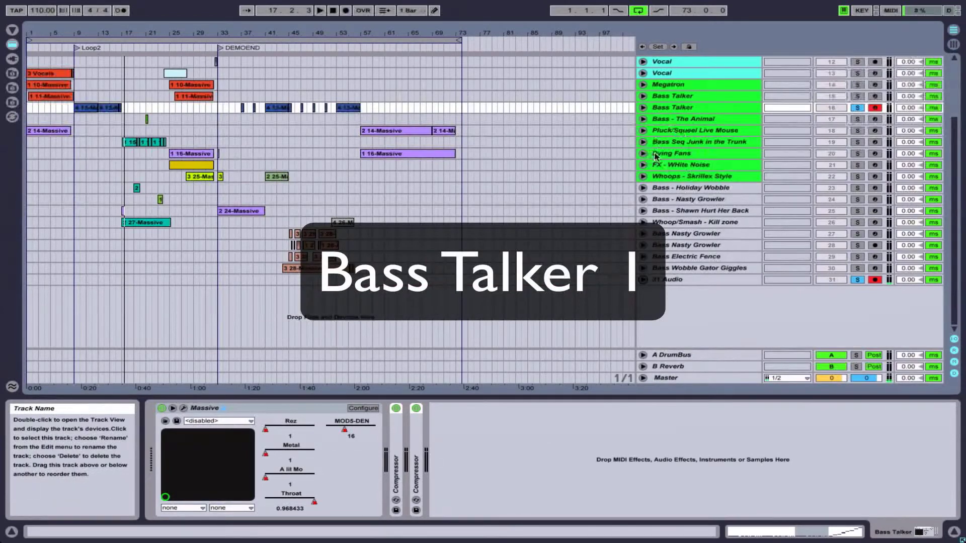
- Select the Bass - The Animal track directly below Bass Talker
click(661, 107)
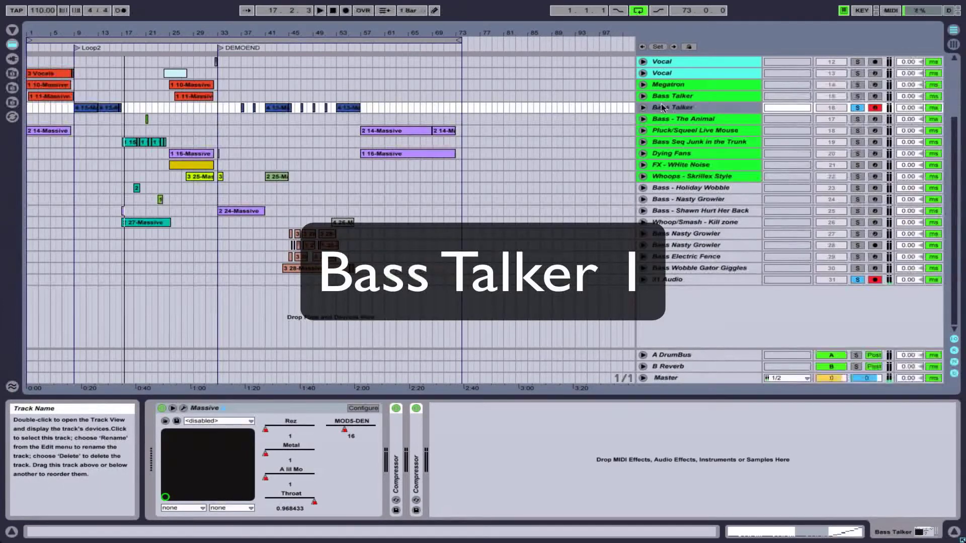
click(661, 119)
click(662, 109)
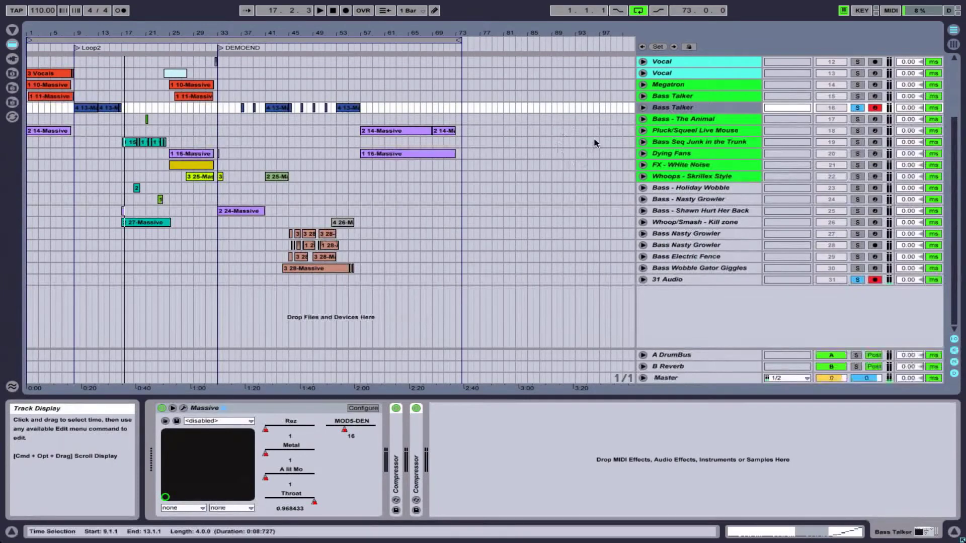
click(680, 118)
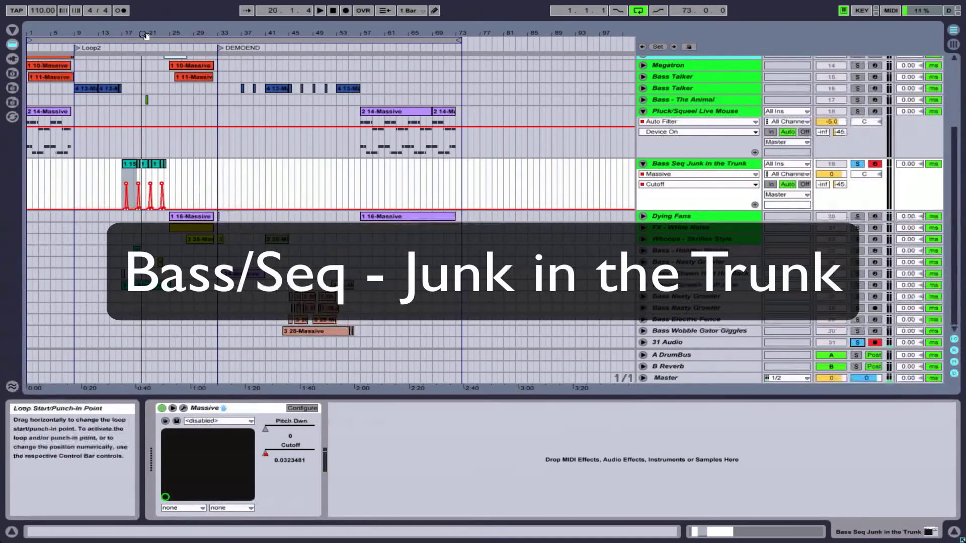
- Play the Bass Seq Junk in the Trunk track from position 17.3 at its first Cutoff automation peak
drag(146, 34, 146, 82)
click(170, 188)
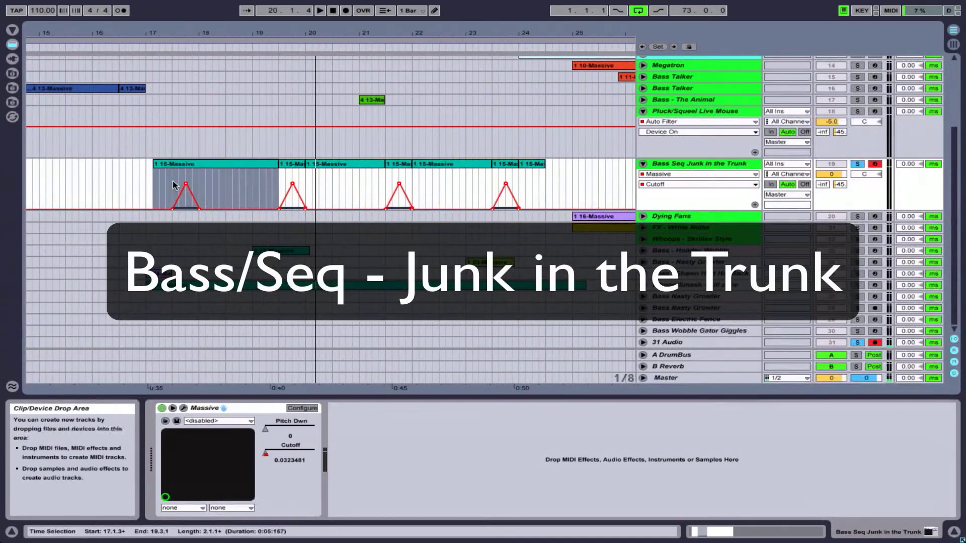
click(172, 185)
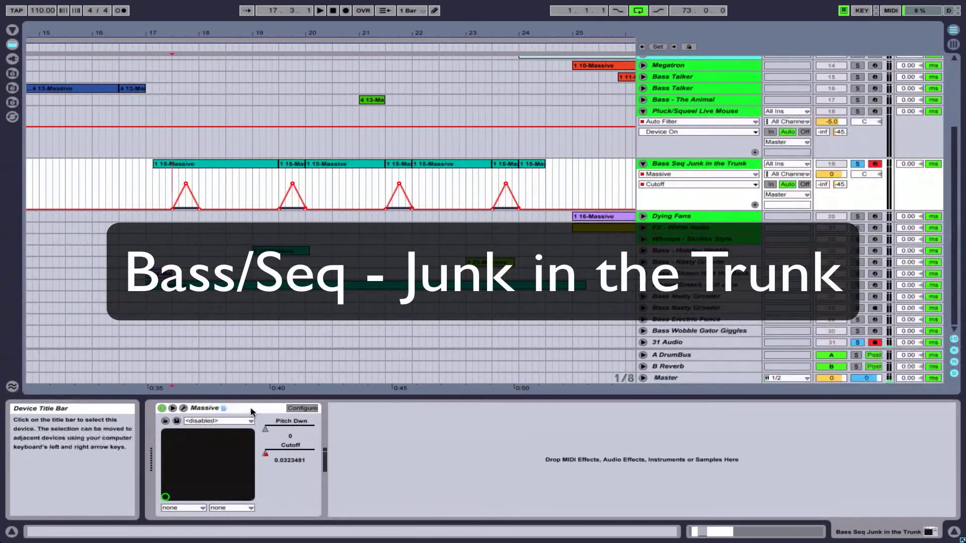
key(space)
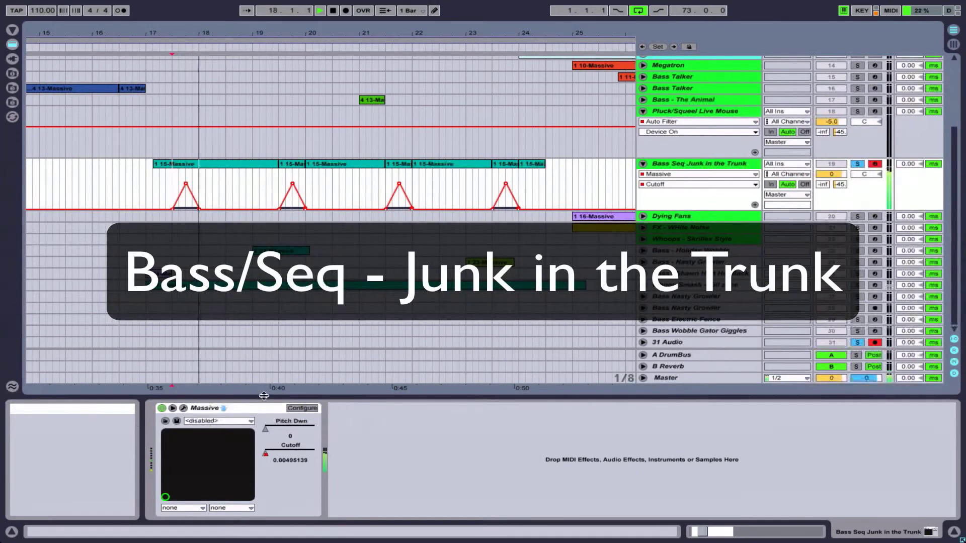
- Inspect the Junk in the Trunk Massive synth during playback with its overridden Cutoff automation restored, and close the plug-in window
click(183, 408)
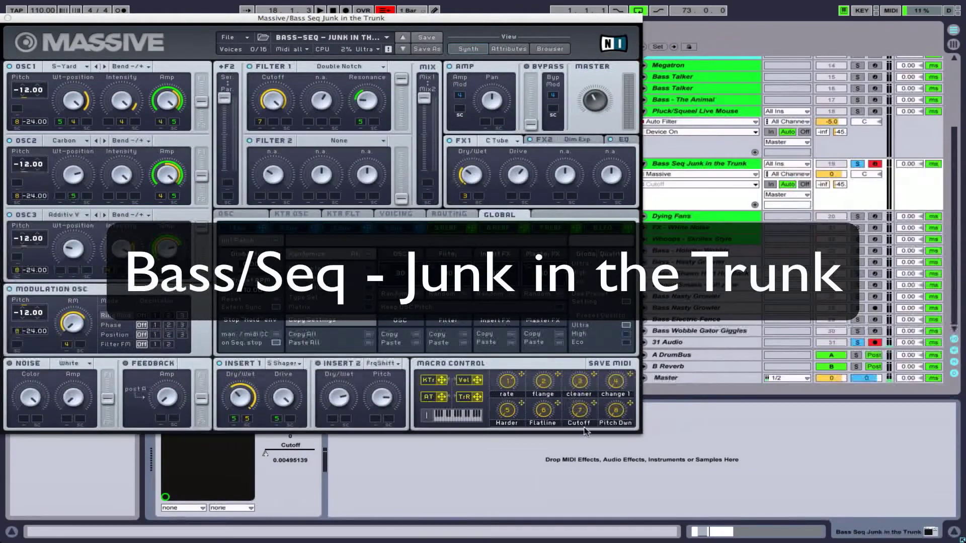
key(space)
key(space)
click(386, 11)
key(space)
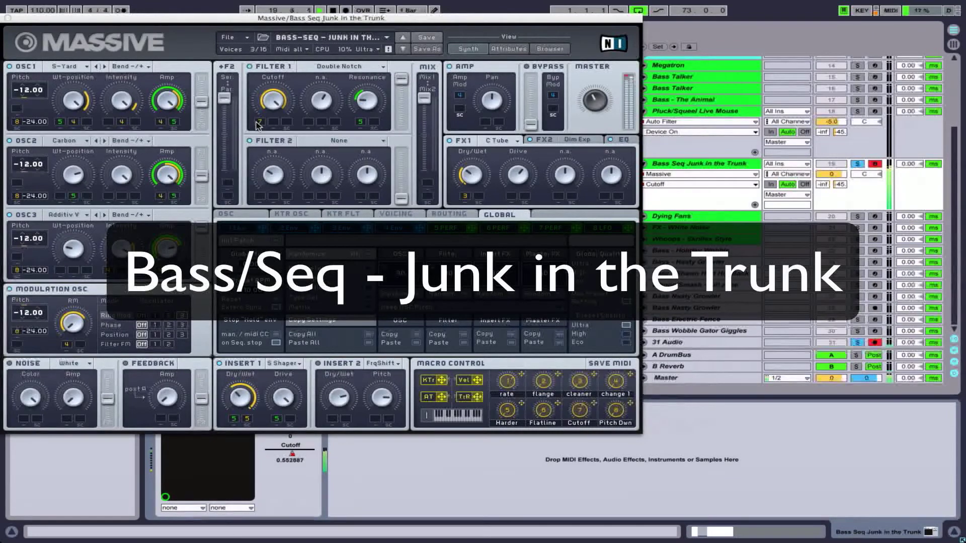
click(8, 17)
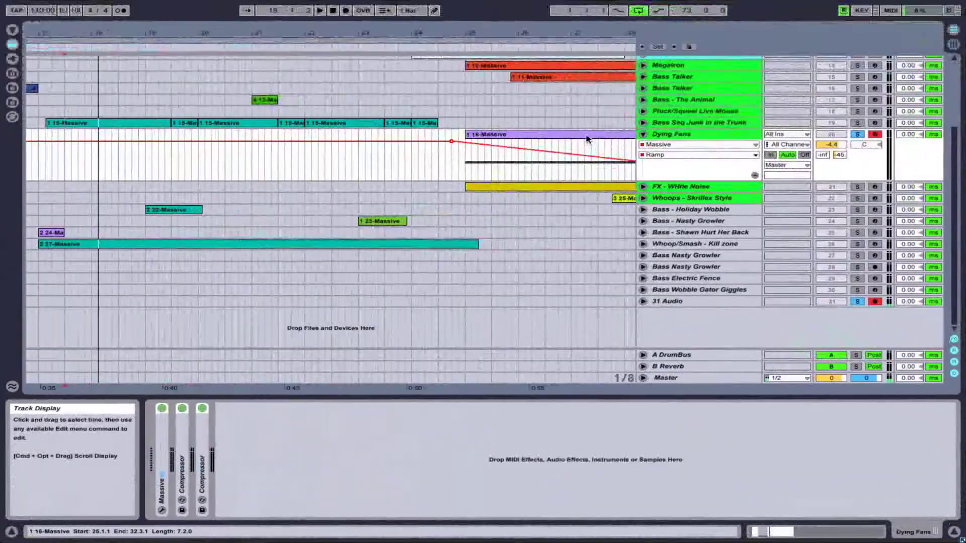
- Play the Dying Fans clip from bar 25 and expand the track's collapsed Massive device
click(588, 142)
key(space)
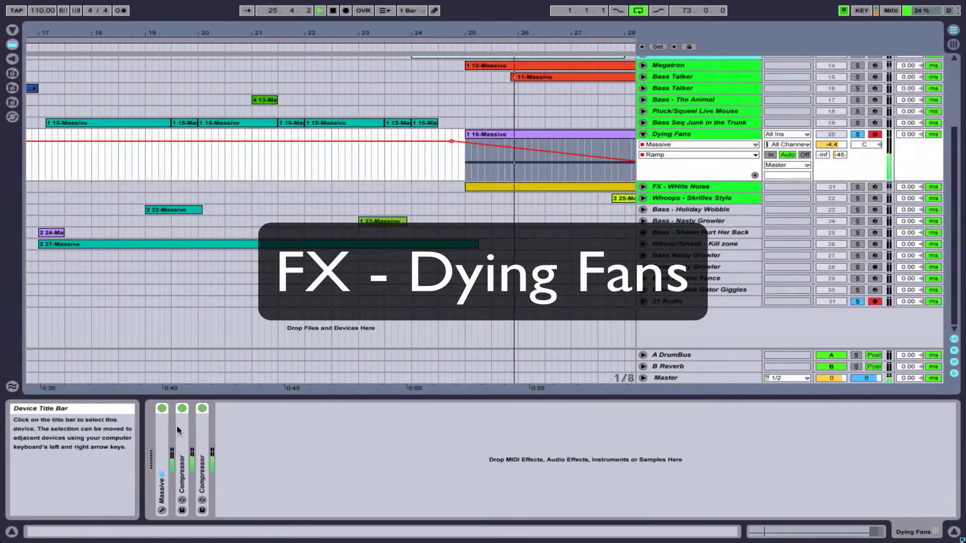
double_click(165, 432)
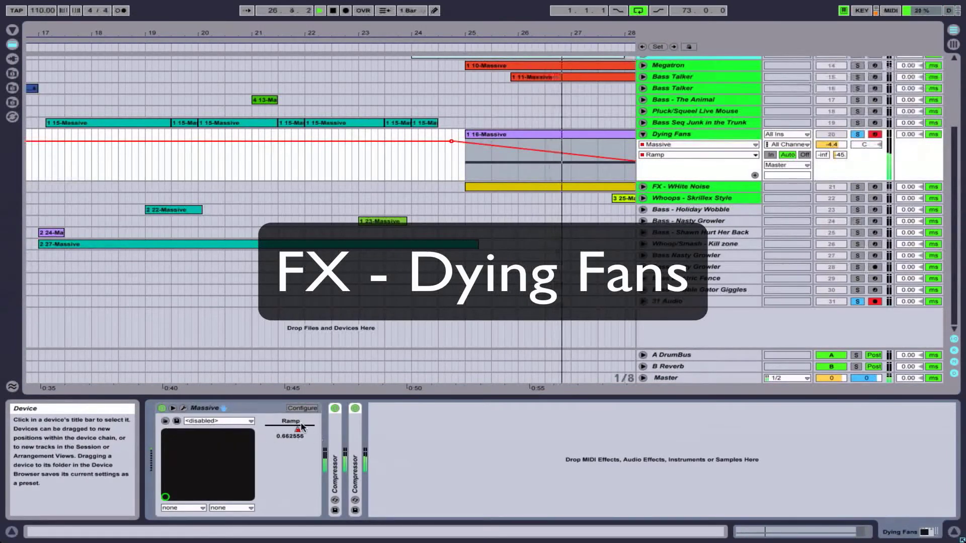
- Replay the Dying Fans clip from bar 25 and examine its full Ramp automation curve
click(499, 134)
key(space)
key(space)
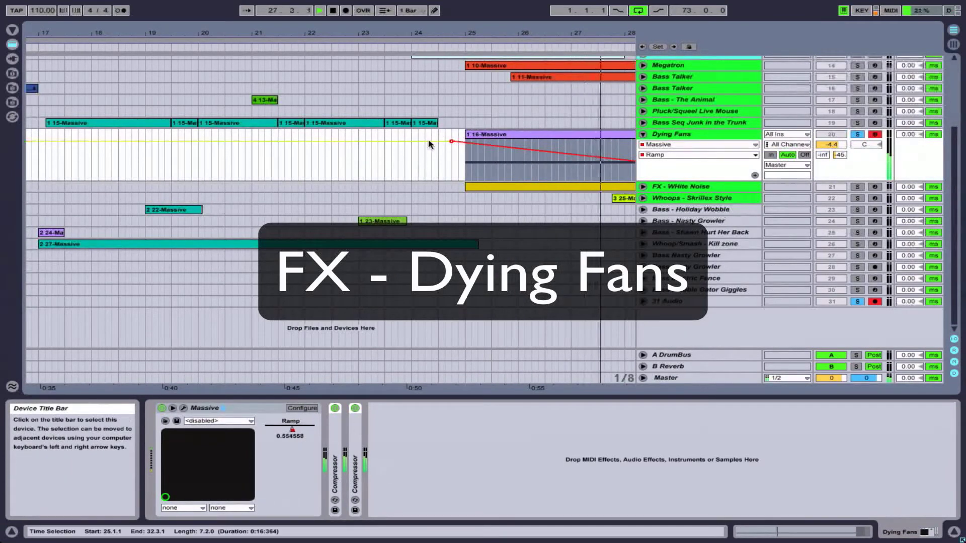
mouse_move(484, 31)
mouse_down()
mouse_move(485, 7)
mouse_move(477, 14)
mouse_up()
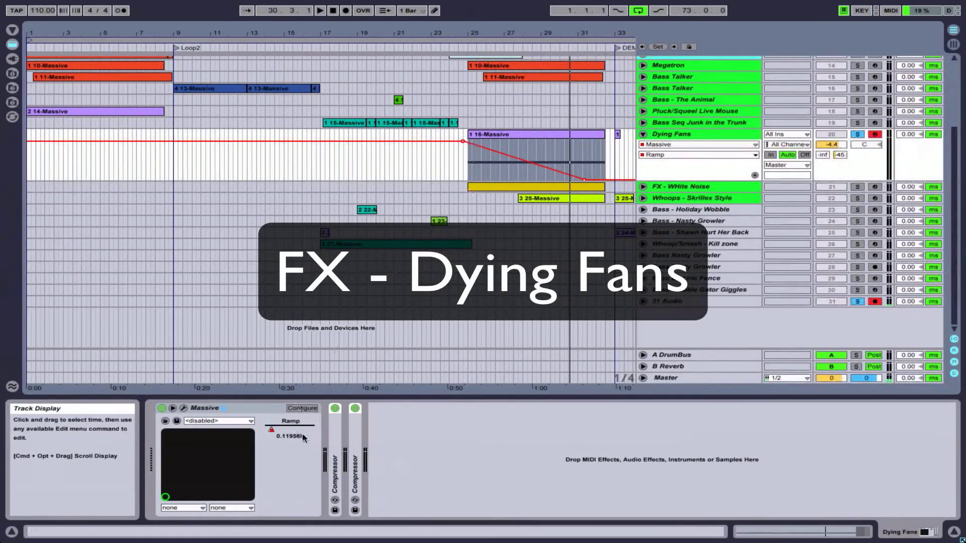
- Fold the Dying Fans track and select the FX - White Noise track
click(478, 161)
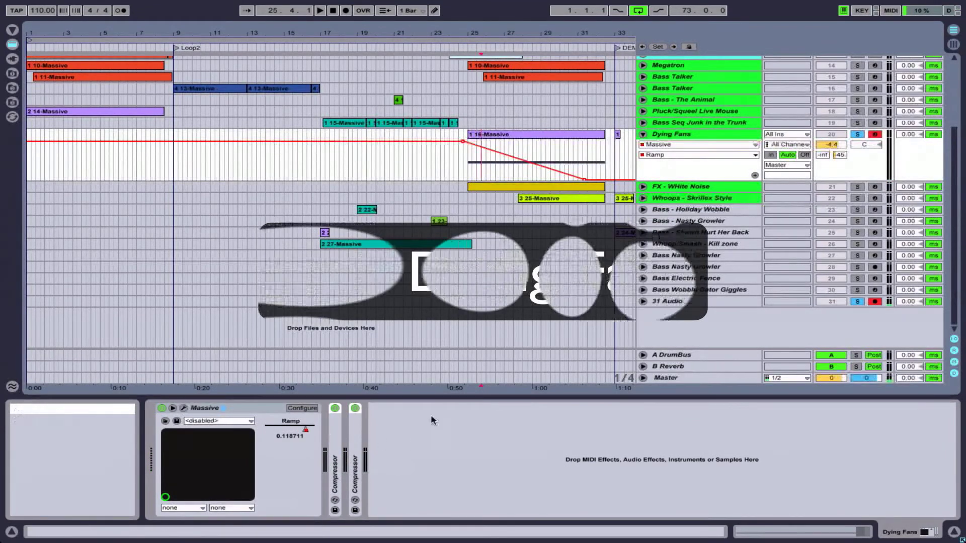
click(642, 135)
click(661, 146)
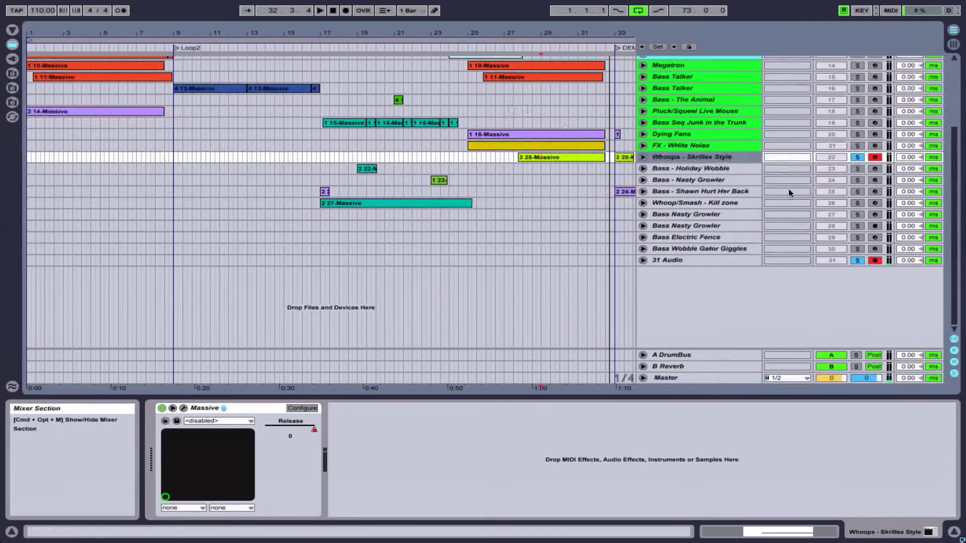
- Audition the Bass - Holiday Wobble track and the Bass - Nasty Growler clip at bar 23
click(732, 169)
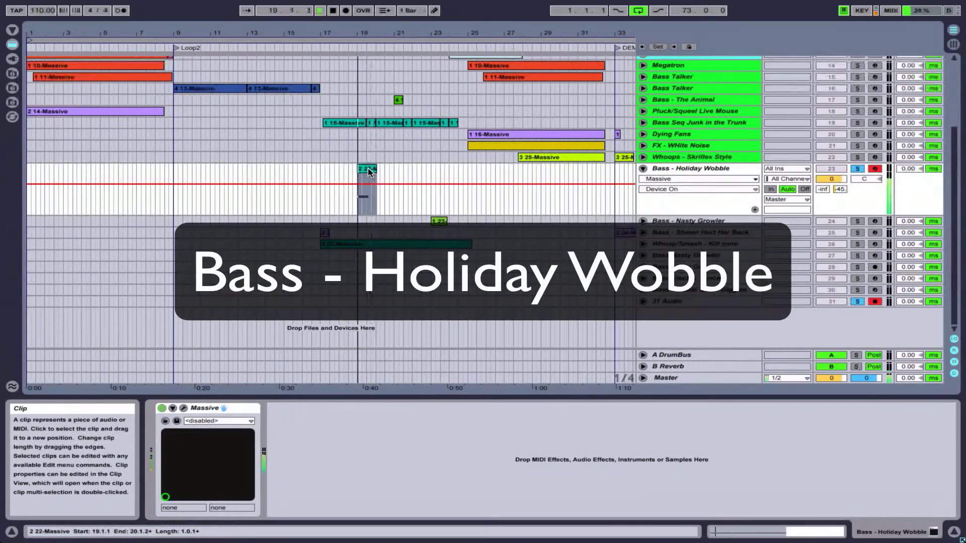
click(199, 220)
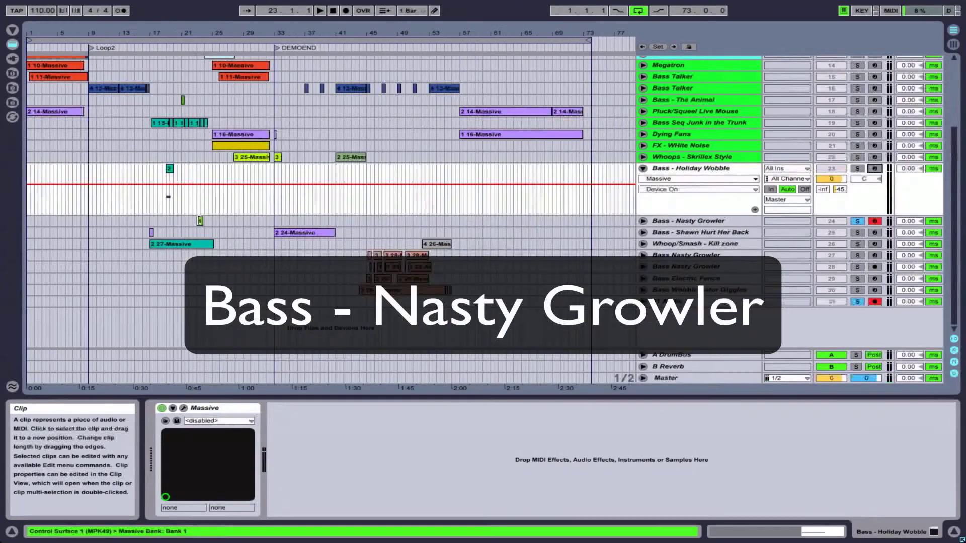
key(space)
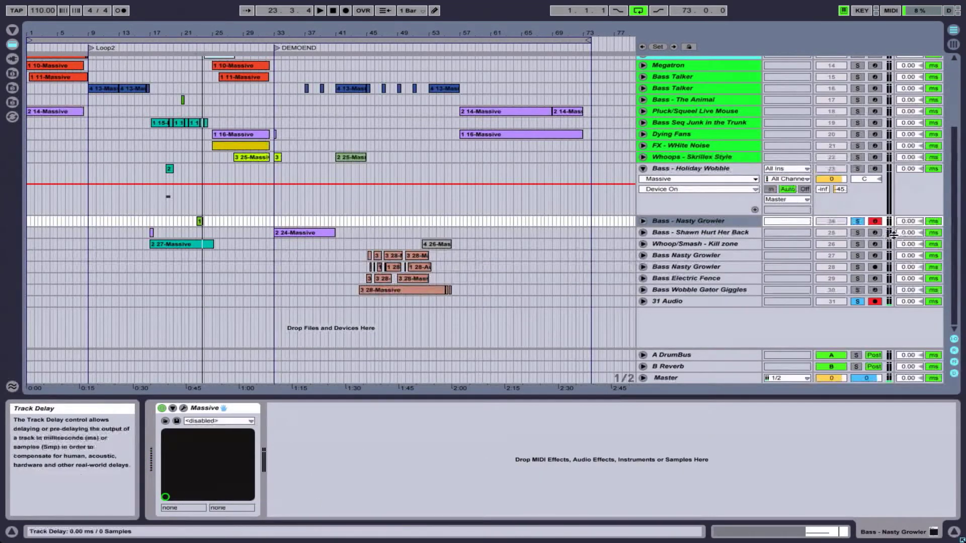
- Play the Bass - Shawn Hurt Her Back clip from bar 33, unfold its track, and stop playback
click(310, 232)
key(space)
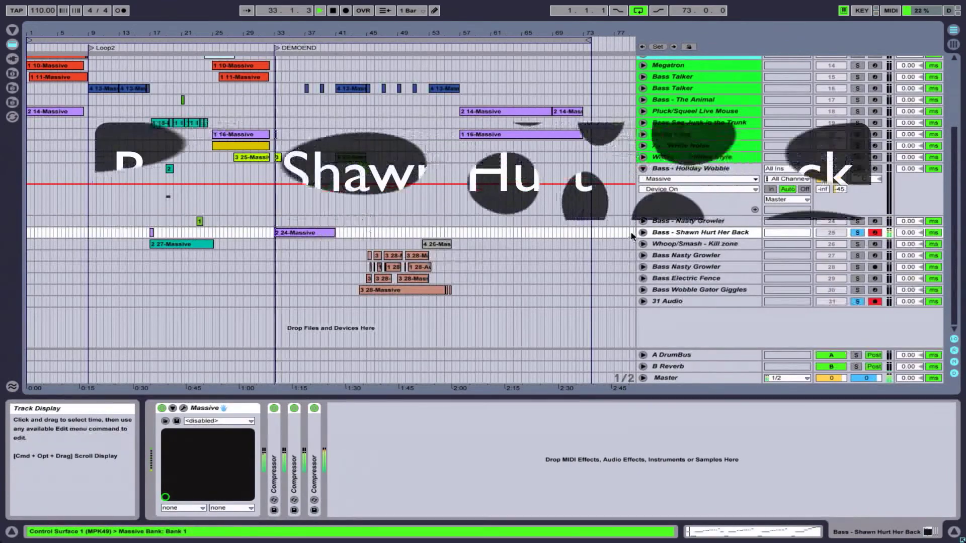
click(643, 233)
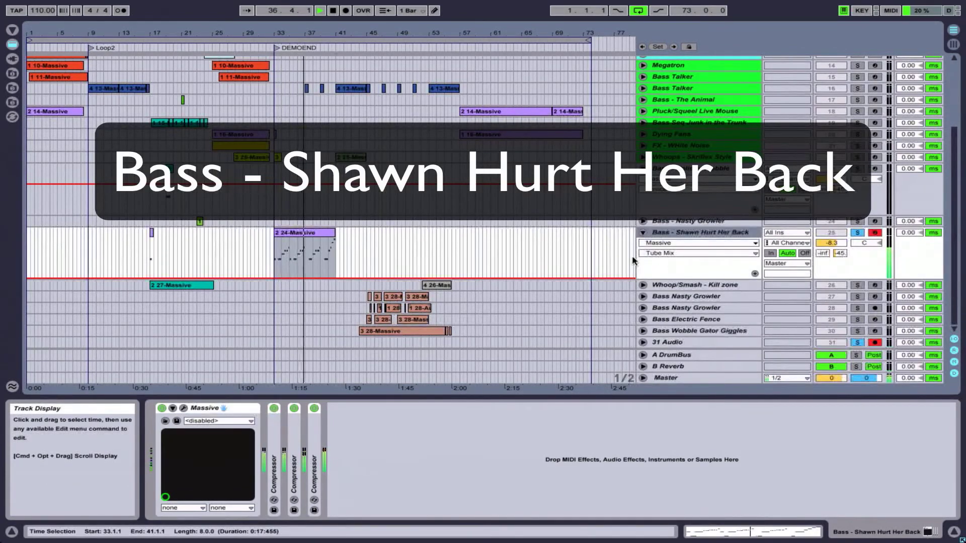
key(space)
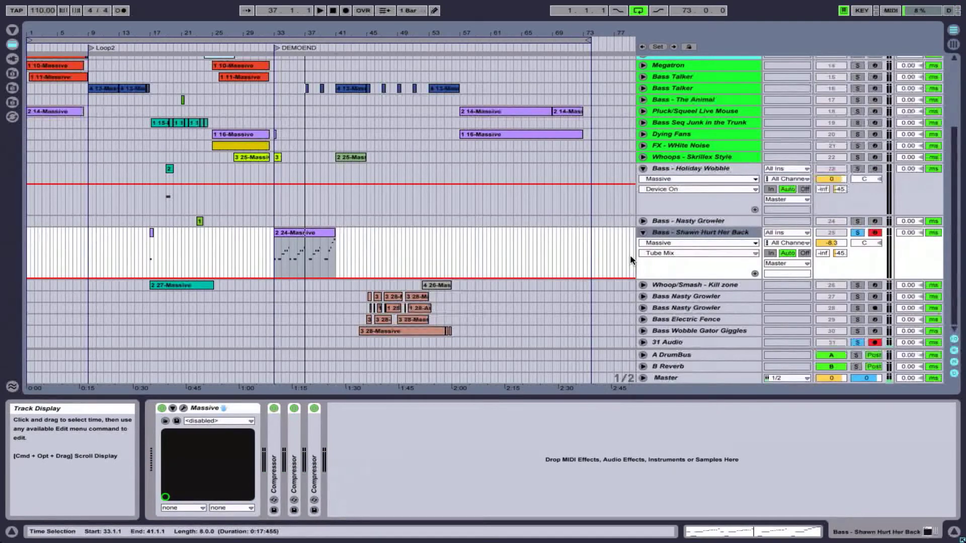
- Audition the Whoop/Smash - Kill zone track from bar 53 and from bar 18, and stop playback
click(429, 286)
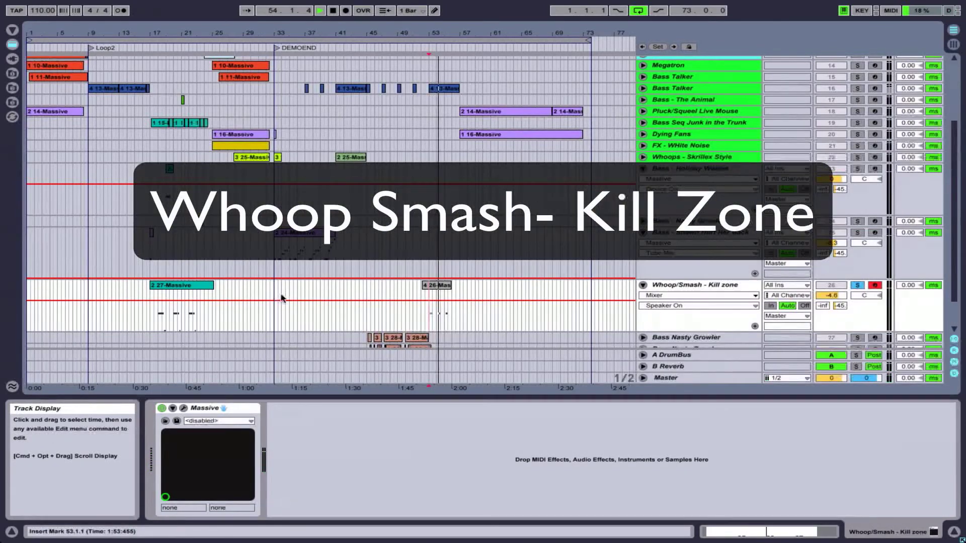
click(159, 306)
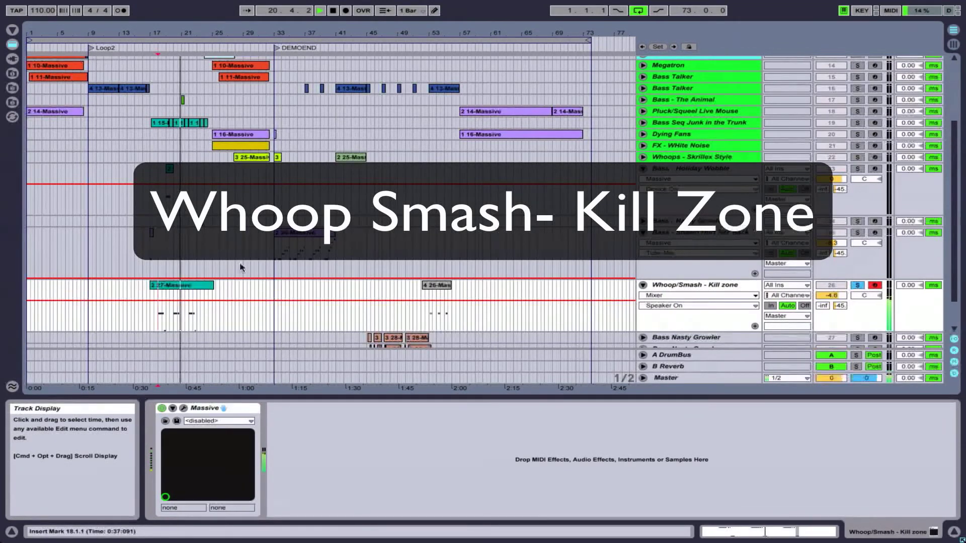
key(space)
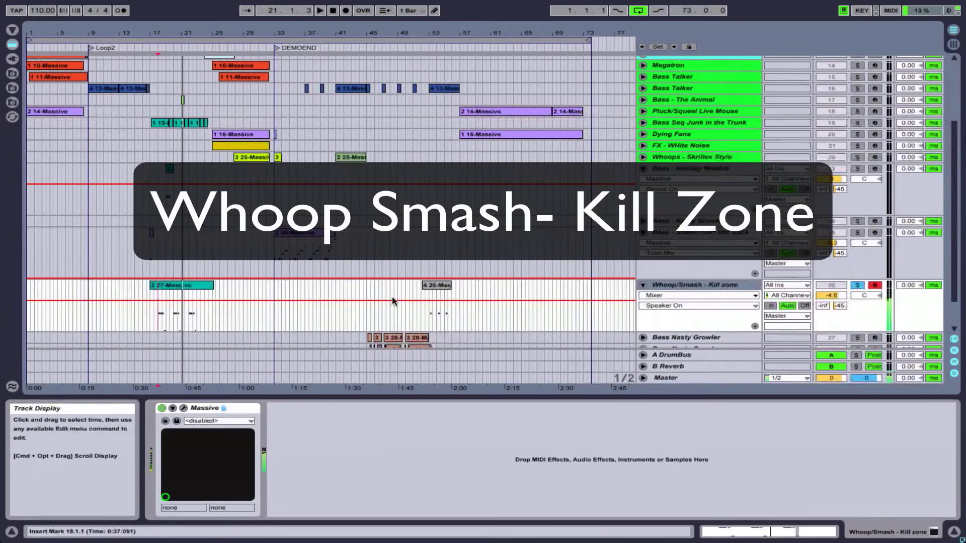
- Fold the Bass Nasty Growler track 27, and select and solo the Bass Nasty Growler audio track 28
scroll(393, 301, down, 3)
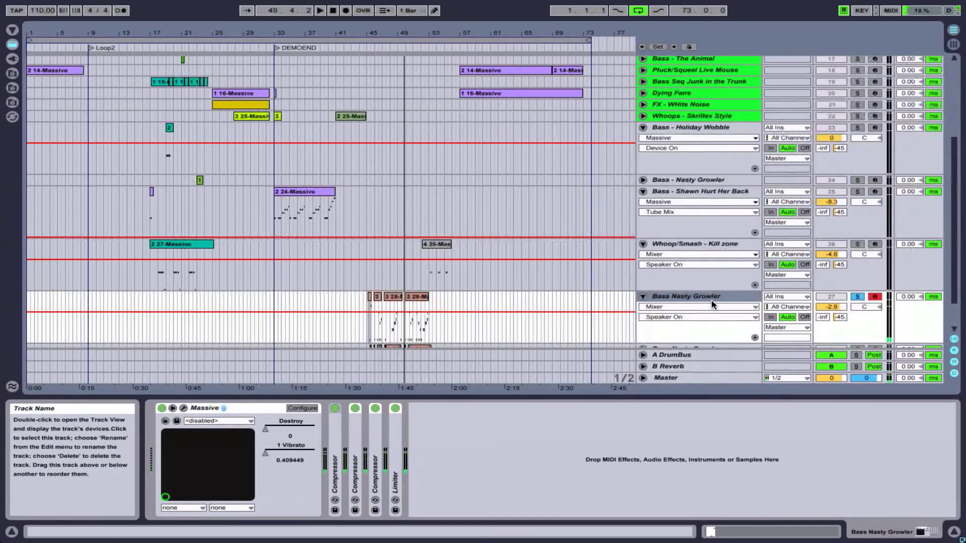
click(644, 297)
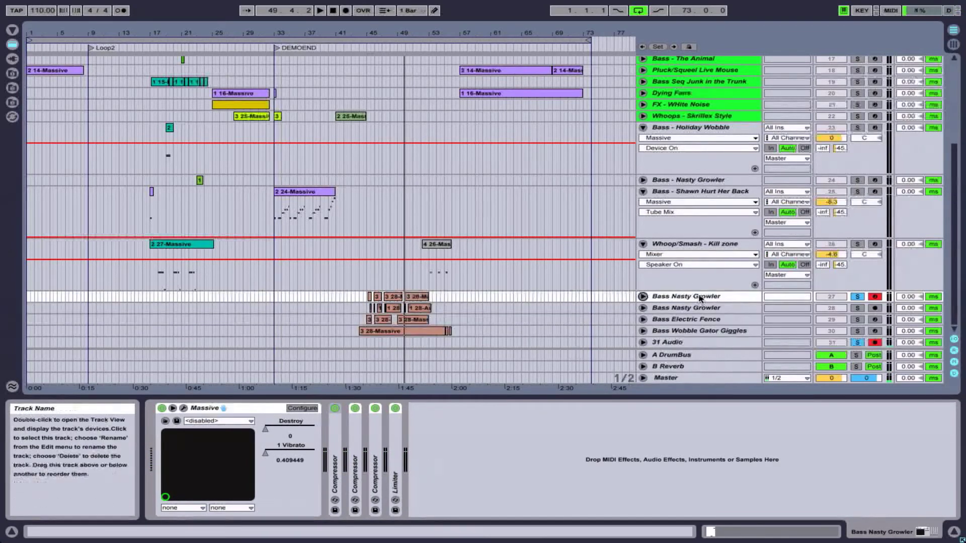
click(700, 308)
click(857, 308)
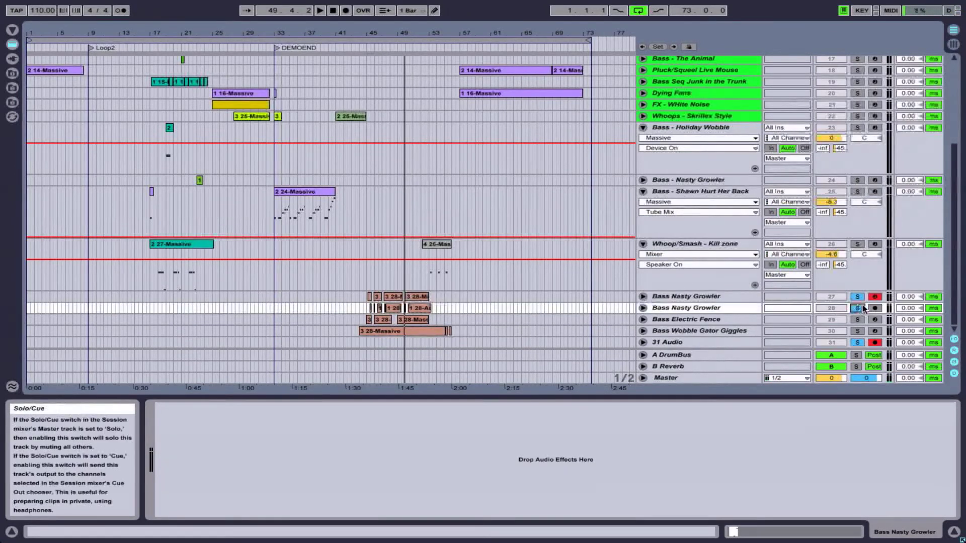
- Arm and unfold the Bass Nasty Growler audio track 28 to show its resampled waveforms around bars 45 to 53
click(874, 308)
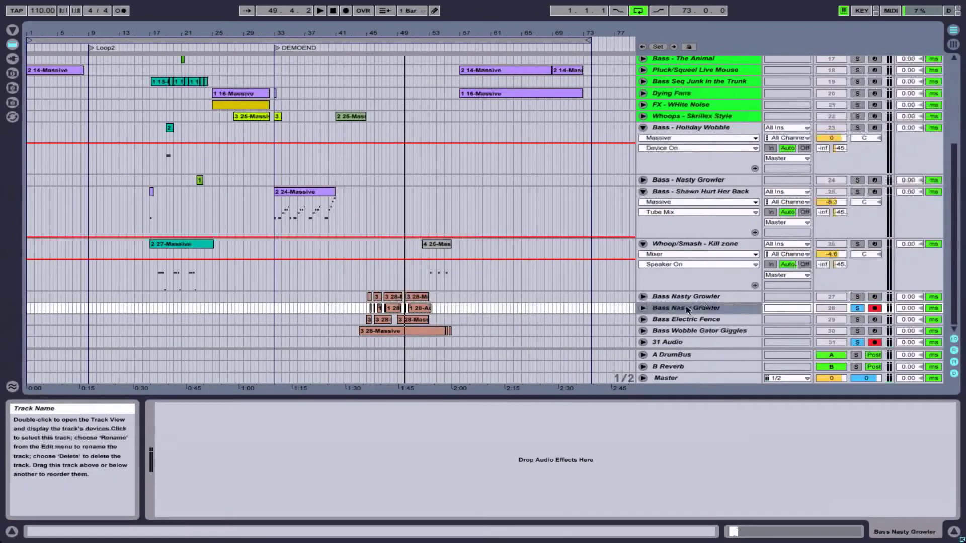
click(643, 307)
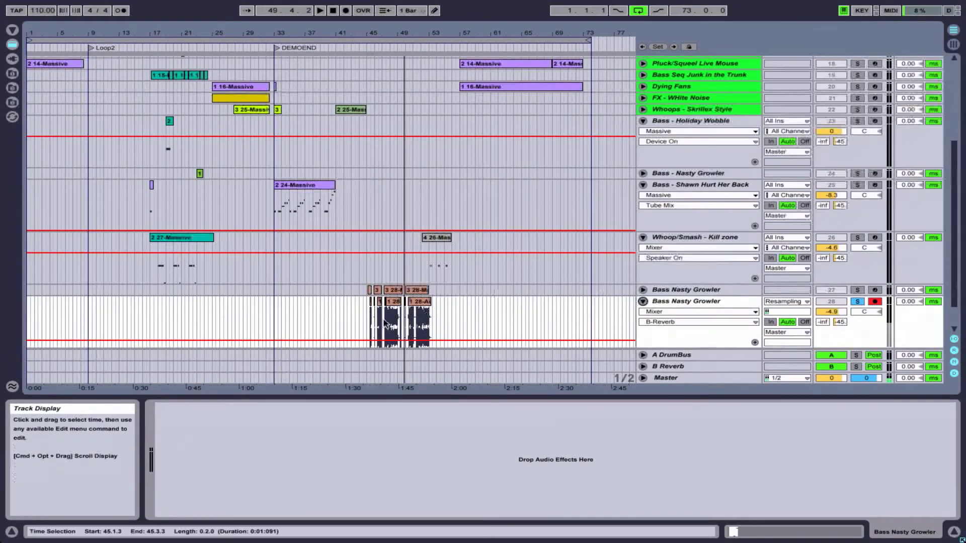
scroll(371, 191, down, 3)
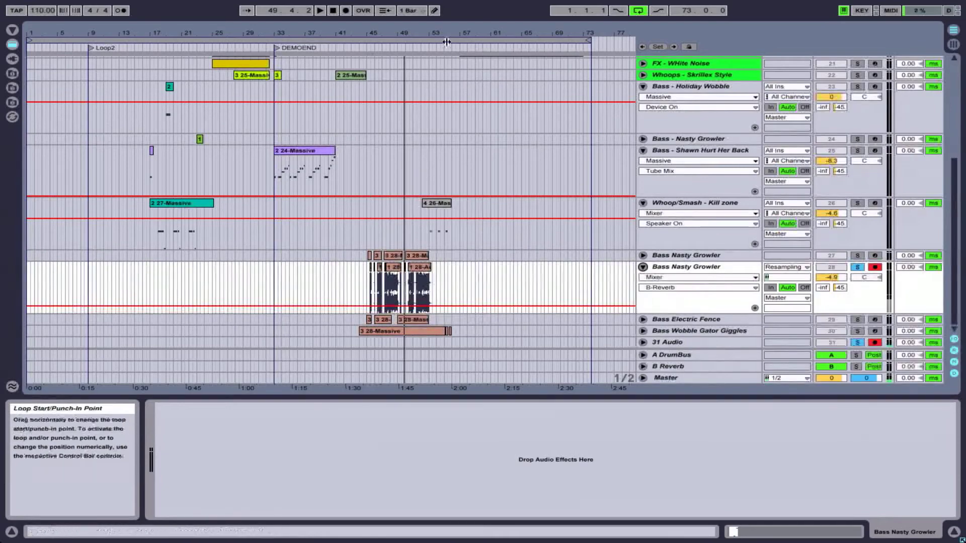
drag(397, 33, 401, 95)
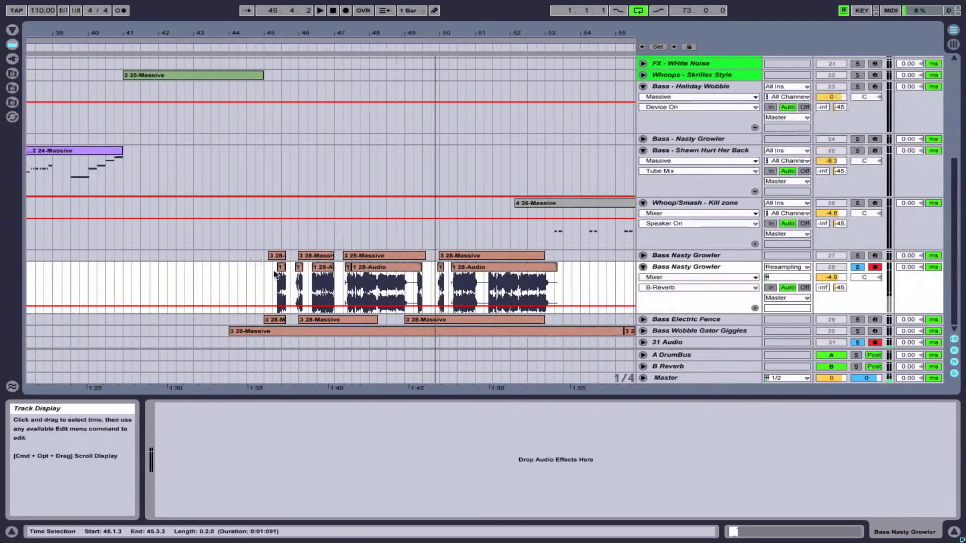
- Compare the Bass Nasty Growler tracks 27 and 28, and set the 1 Vibrato parameter of track 27's Massive to about 0
click(692, 256)
click(680, 268)
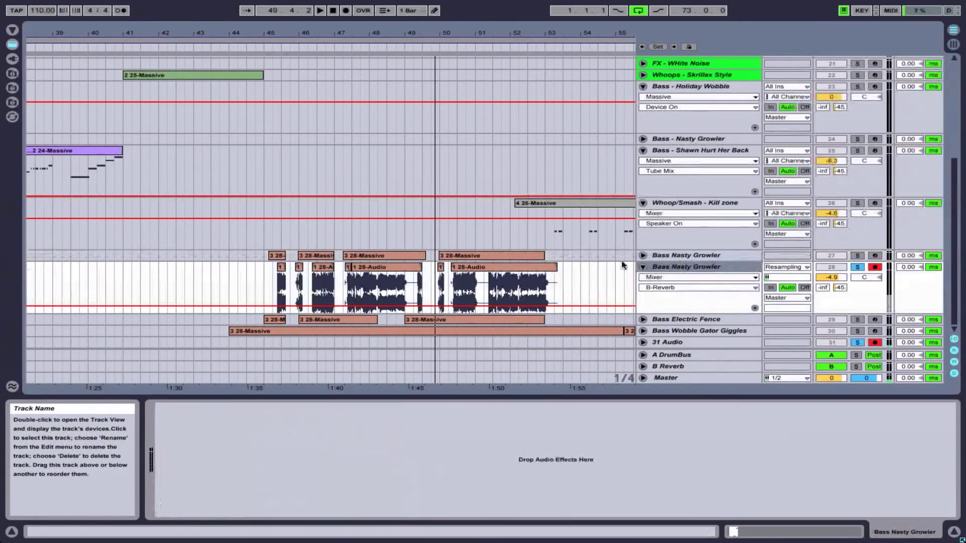
click(695, 254)
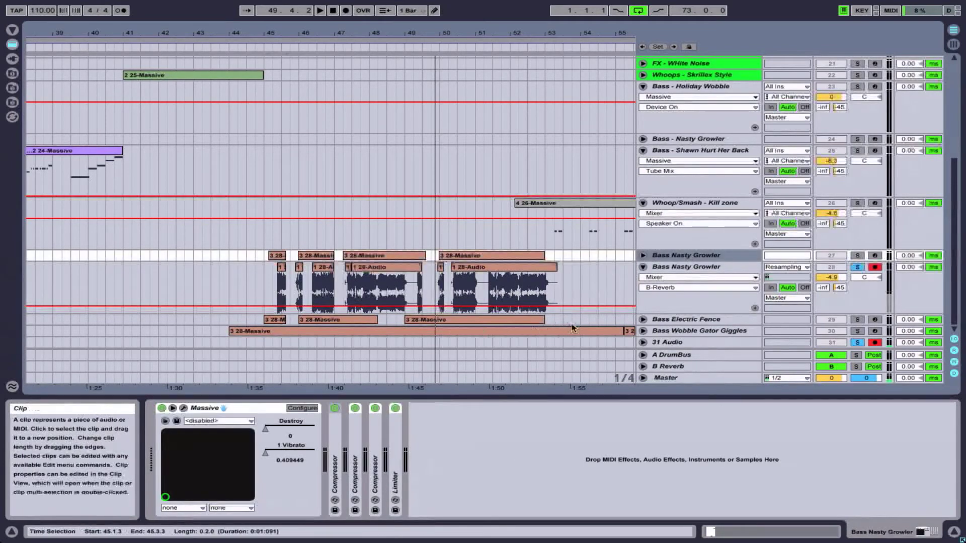
click(265, 454)
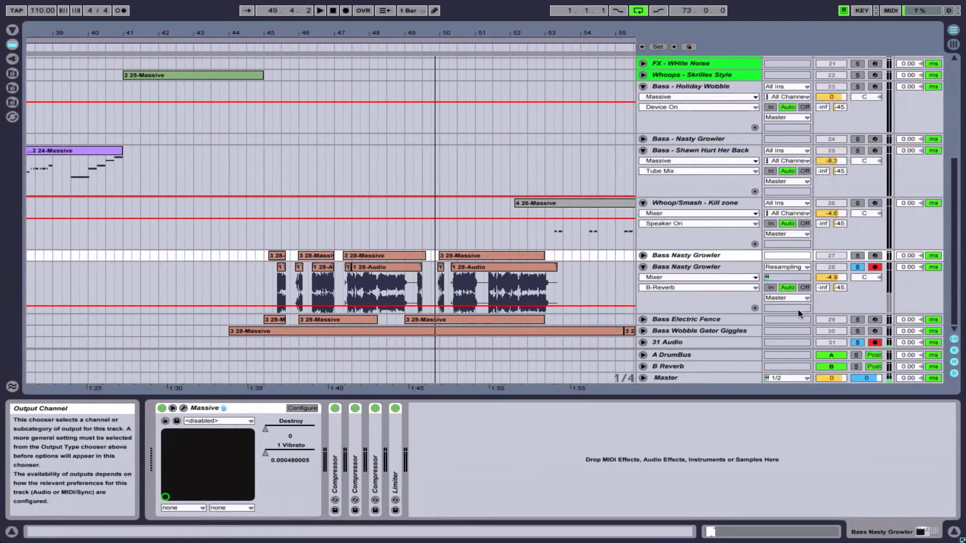
- Solo, arm and unfold the Bass Electric Fence track, and play its clip from 49.3.1
click(858, 320)
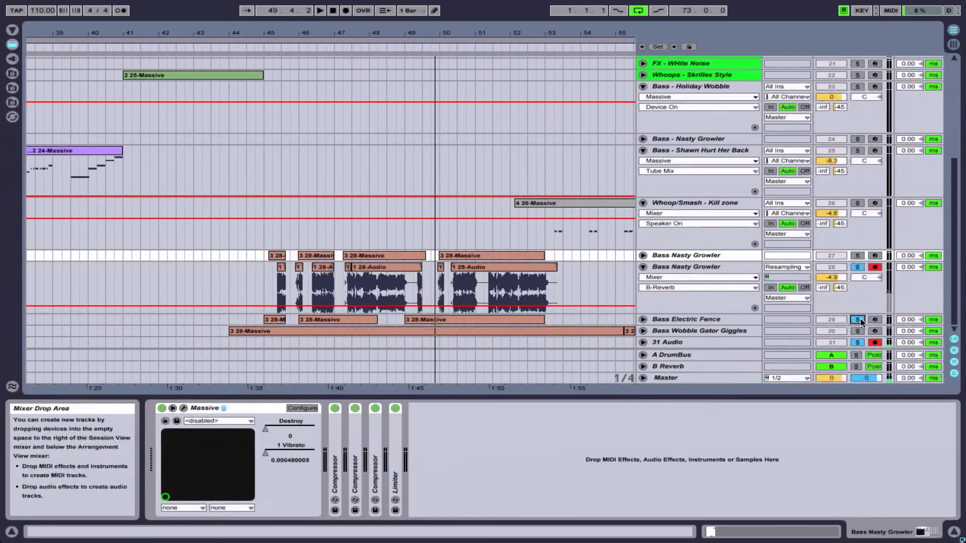
click(875, 320)
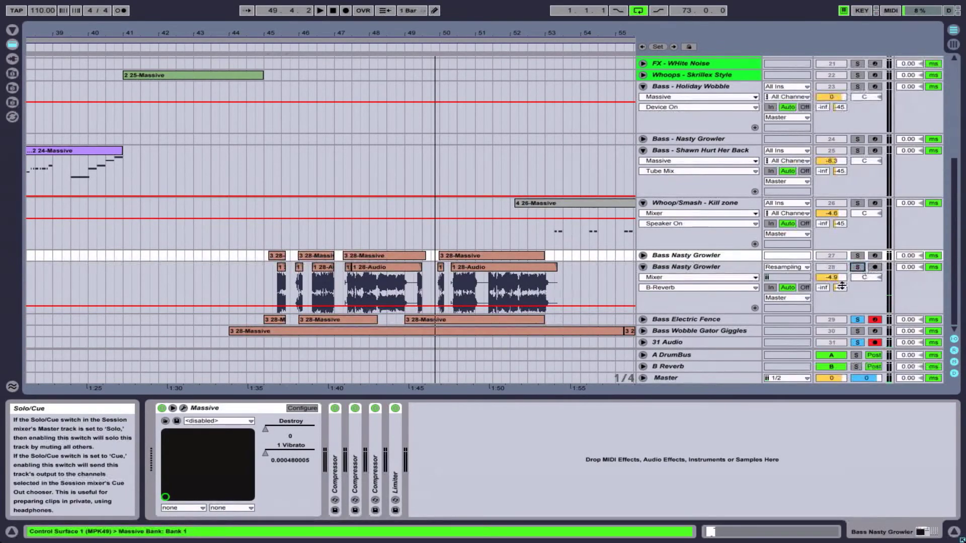
click(643, 319)
click(421, 318)
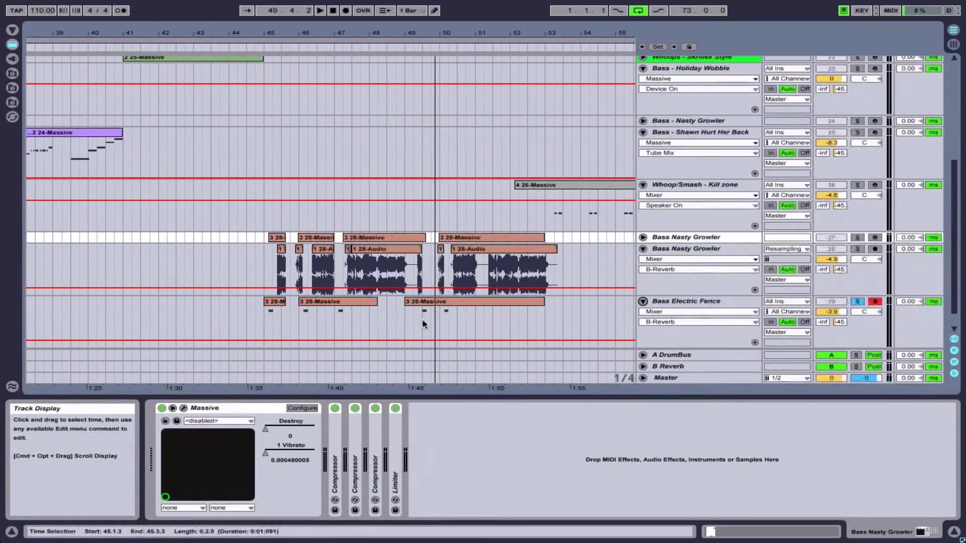
key(space)
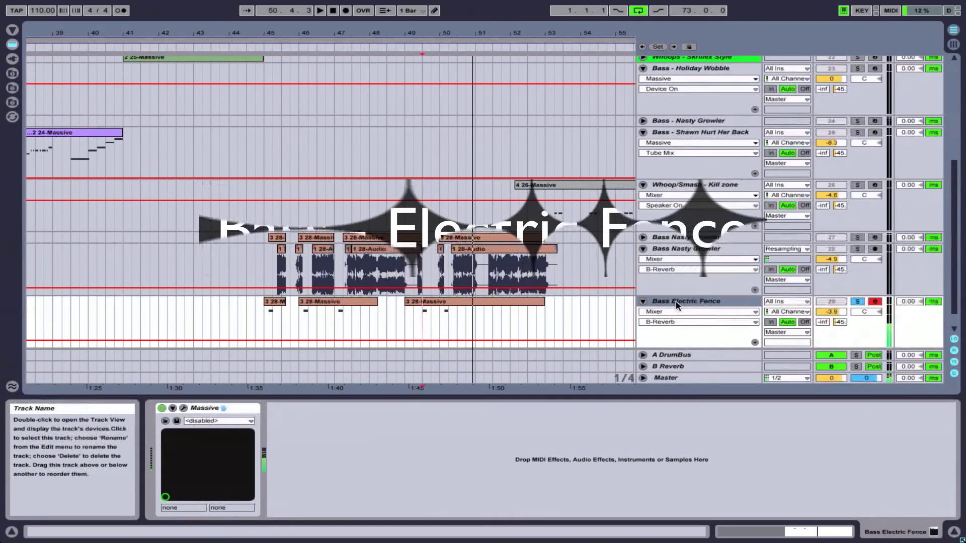
- Fold the Bass Electric Fence track, and select and unfold the Bass Wobble Gator Giggles track
click(643, 301)
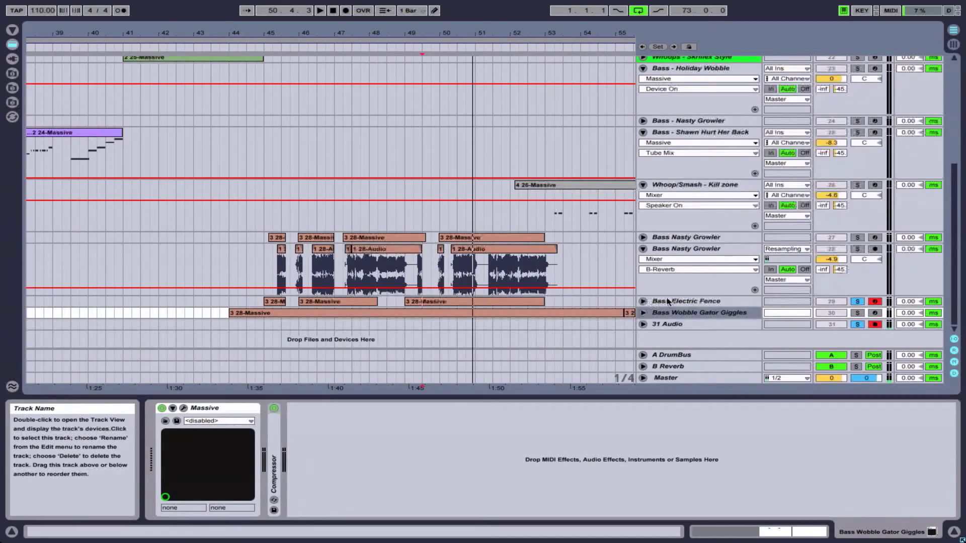
click(699, 312)
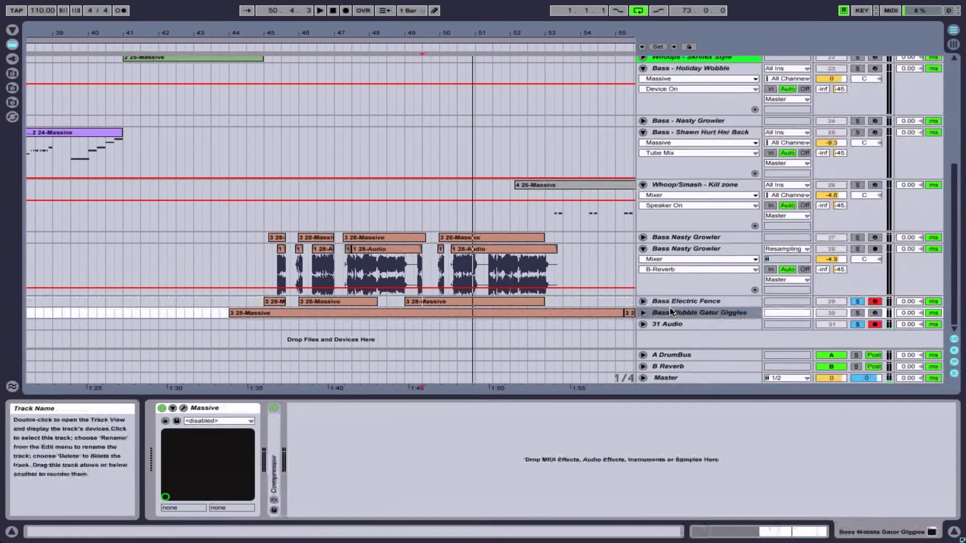
click(642, 312)
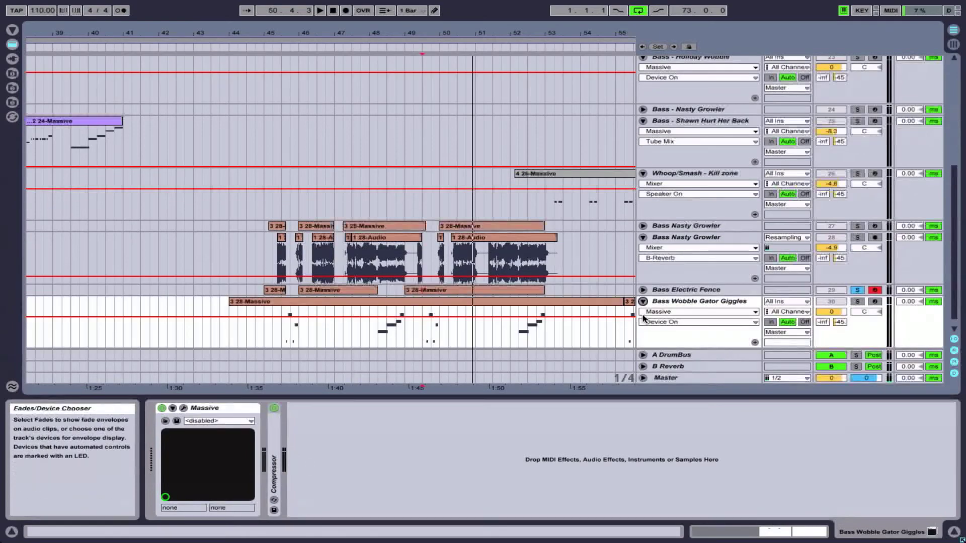
- Solo and arm Bass Wobble Gator Giggles instead of Bass Electric Fence, and play its clip from 48.2.1
click(379, 337)
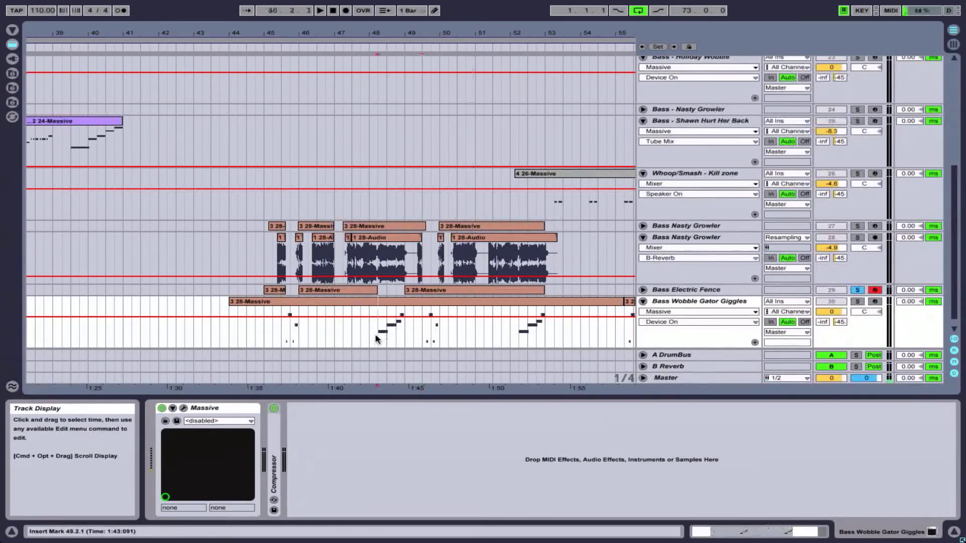
click(857, 302)
click(875, 302)
click(857, 290)
click(875, 290)
key(space)
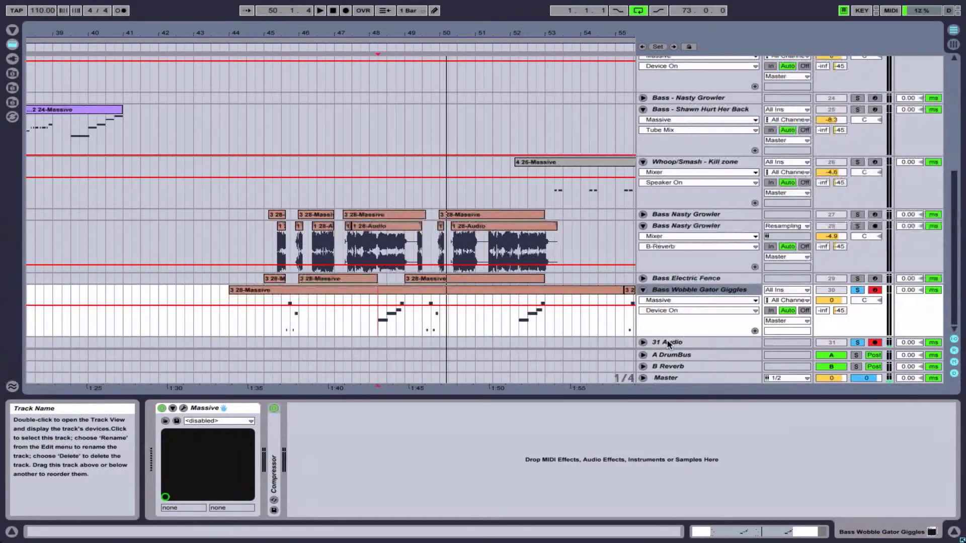
- Fold the Bass Wobble Gator Giggles track and switch off its solo so all tracks are audible
click(643, 290)
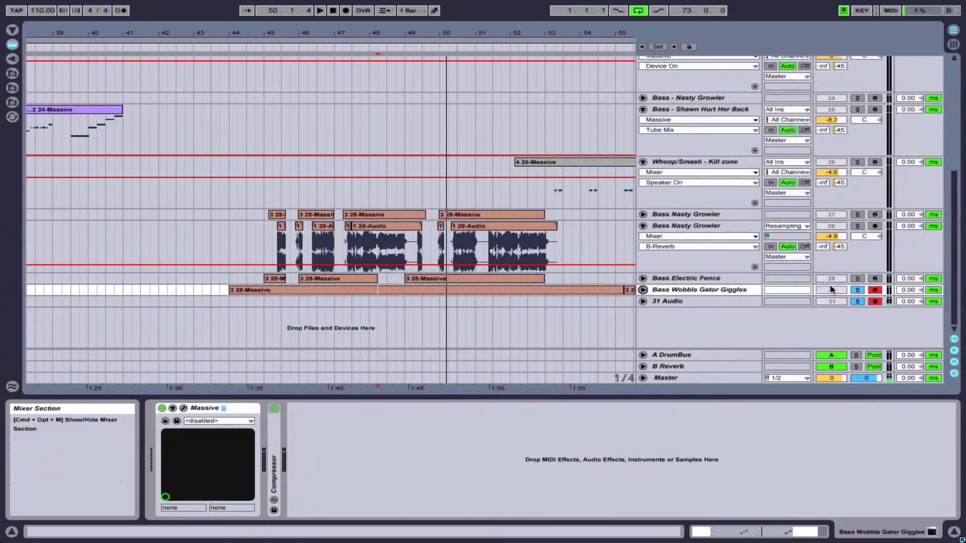
click(855, 290)
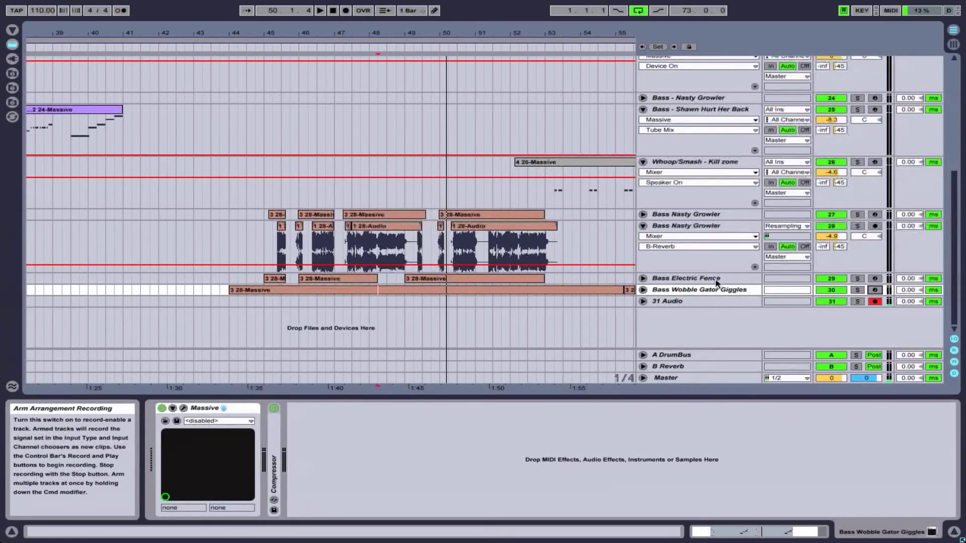
- Place the insert marker at 33.1.1 on the Bass - Shawn Hurt Her Back track, at the DEMOEND locator
scroll(556, 276, up, 10)
drag(556, 33, 341, 33)
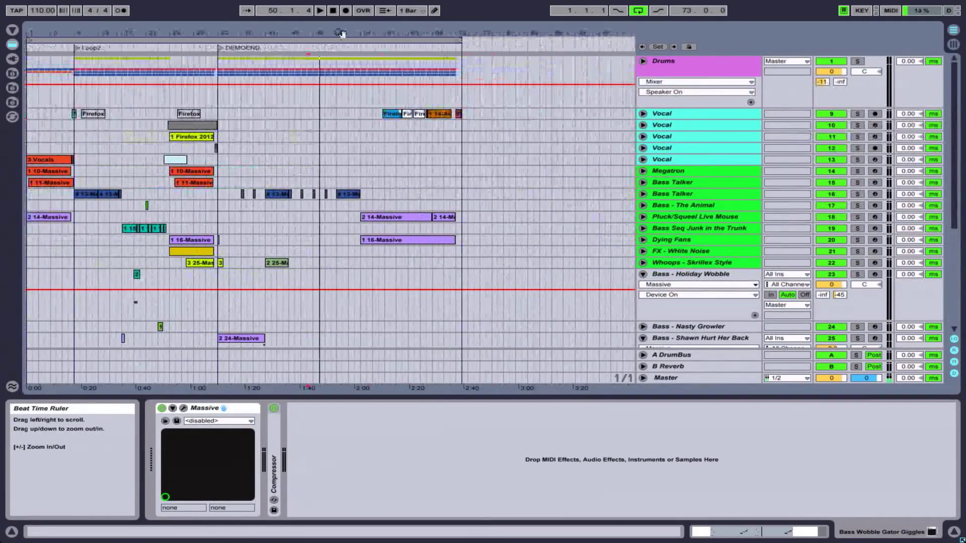
scroll(337, 157, down, 3)
scroll(282, 271, down, 5)
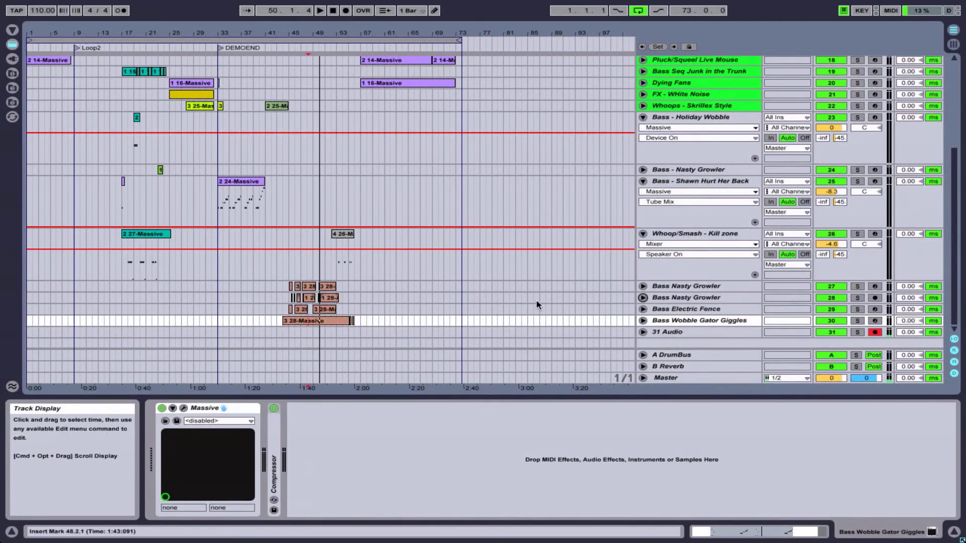
click(219, 202)
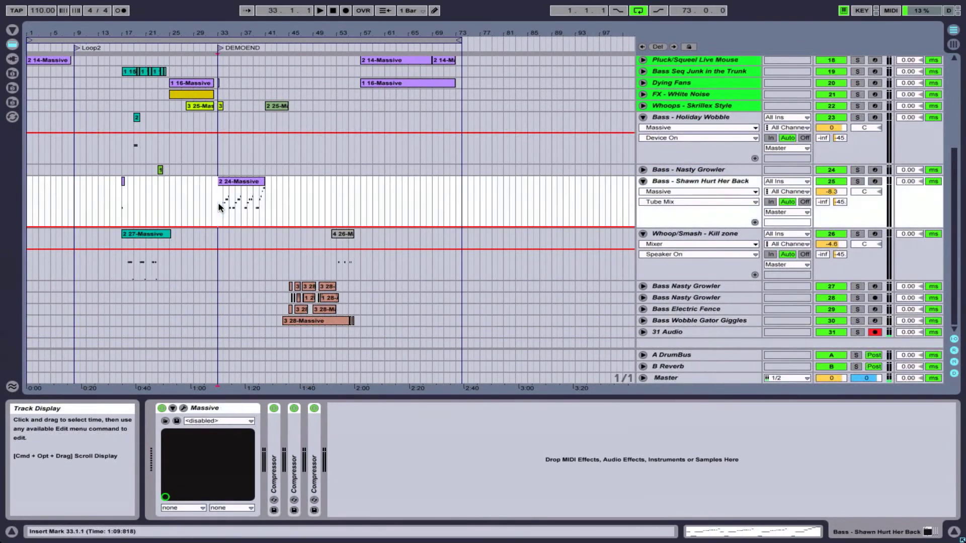